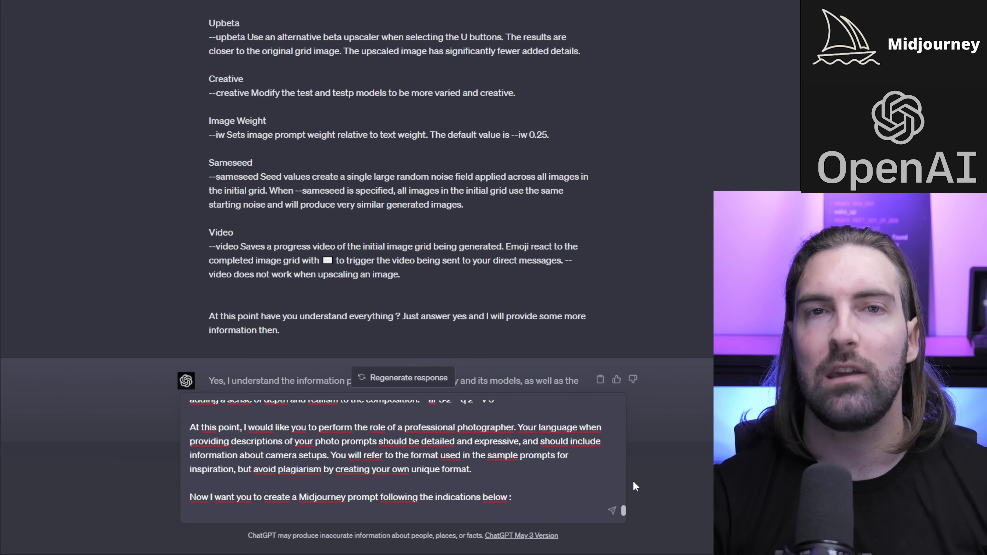
# Request a Midjourney prompt for "A developer coding on his computer" and select the generated prompt text for copying
pyautogui.press('Return')
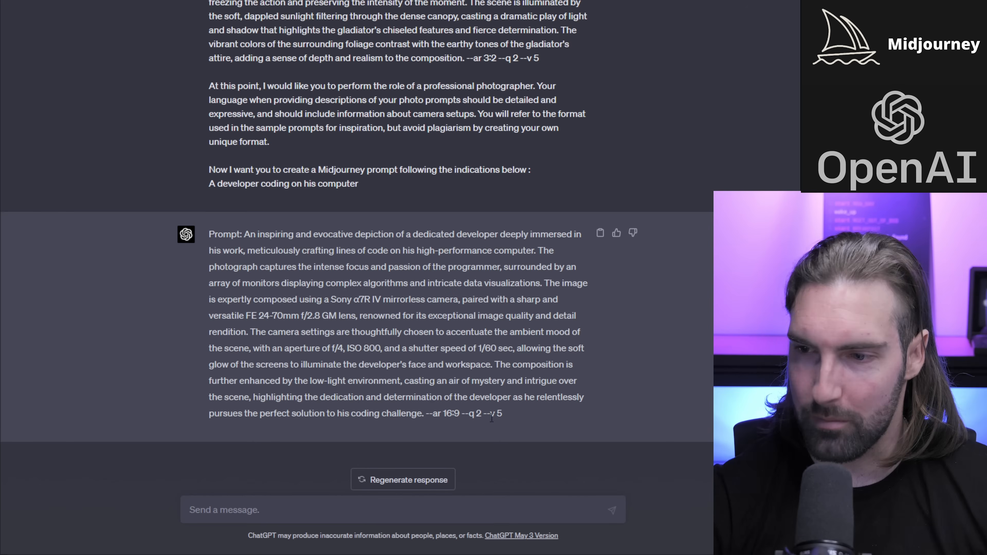
pyautogui.moveTo(503, 413); pyautogui.dragTo(249, 237)
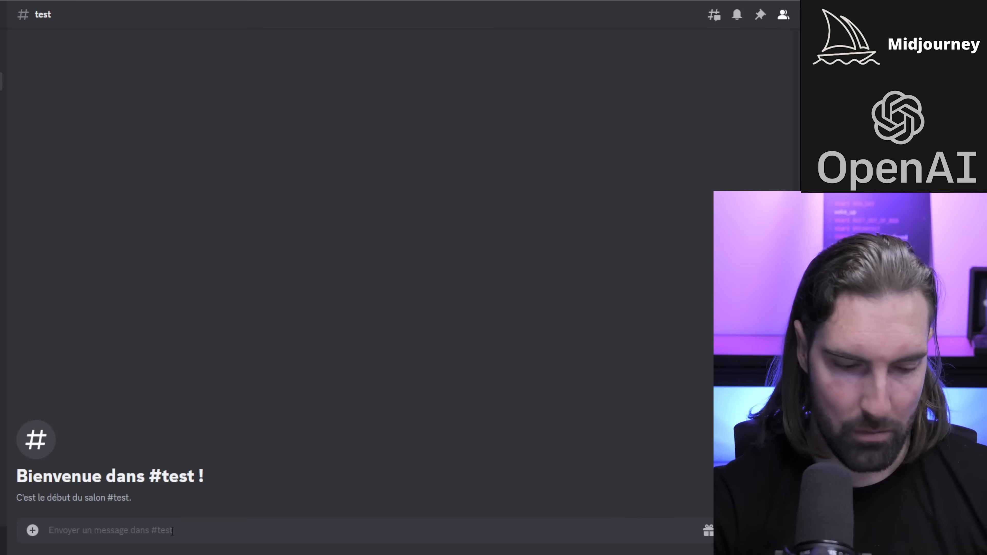
# Switch to the Discord test channel, generate images with /imagine from the copied developer prompt, and view the result enlarged
pyautogui.write('/ima')
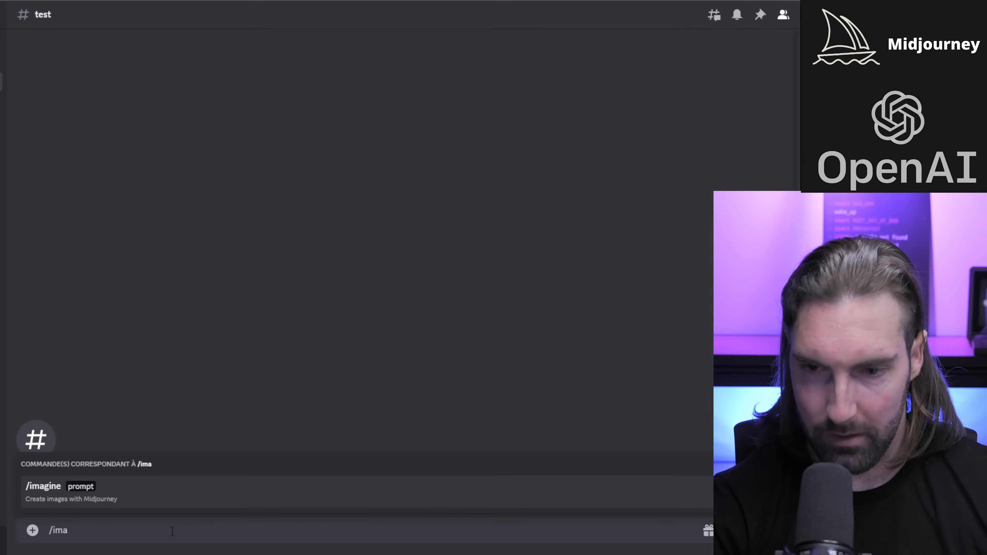
pyautogui.press('Tab')
pyautogui.hotkey('ctrl', 'v')
pyautogui.press('Return')
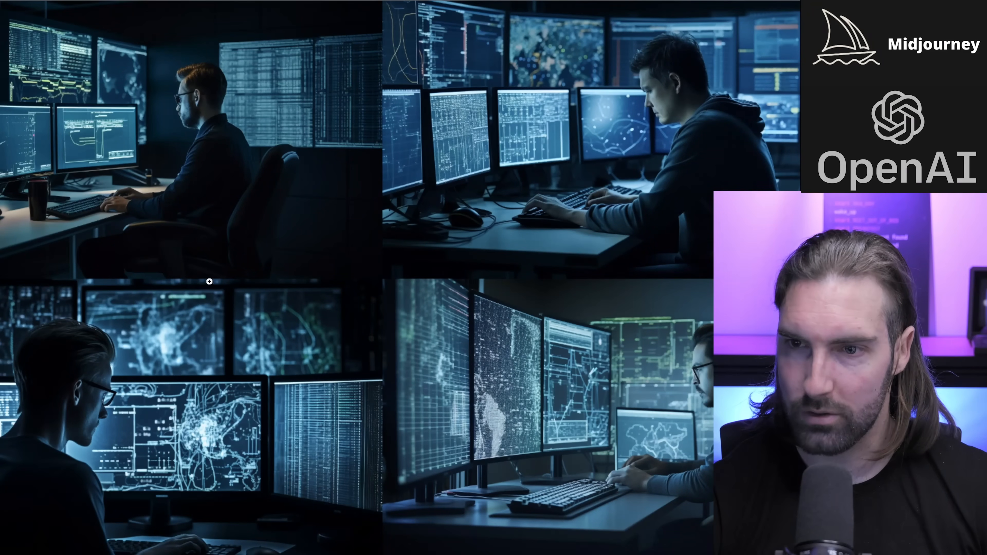
pyautogui.click(214, 71)
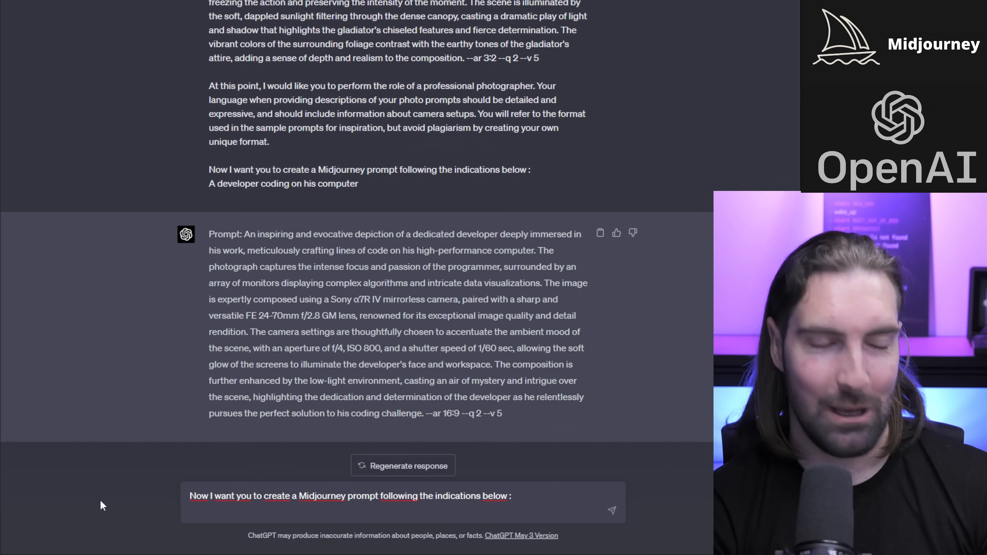
# Ask ChatGPT for a Midjourney prompt following the indication "Hundreds of Pokemon in real life"
pyautogui.write('Hundreds of Pokemon in real life')
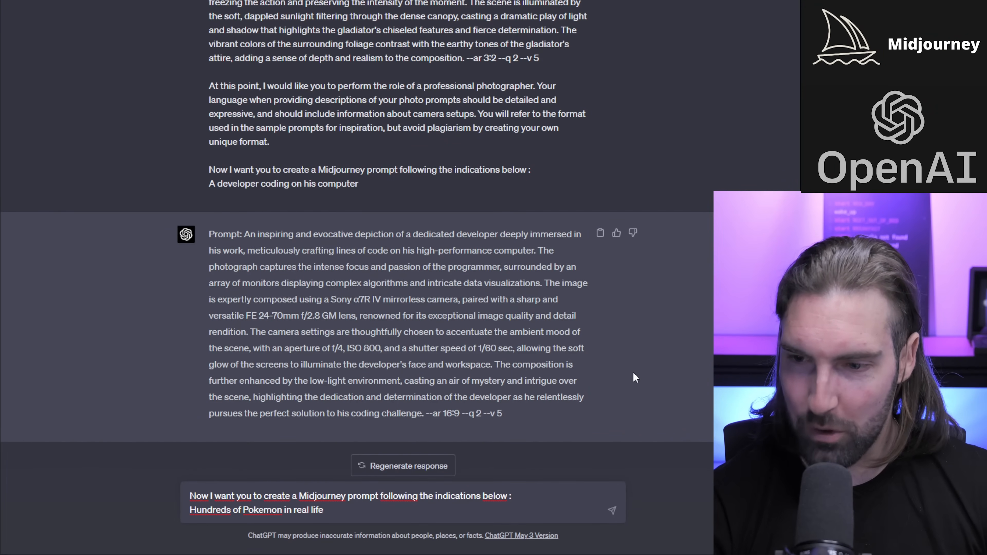
pyautogui.press('Return')
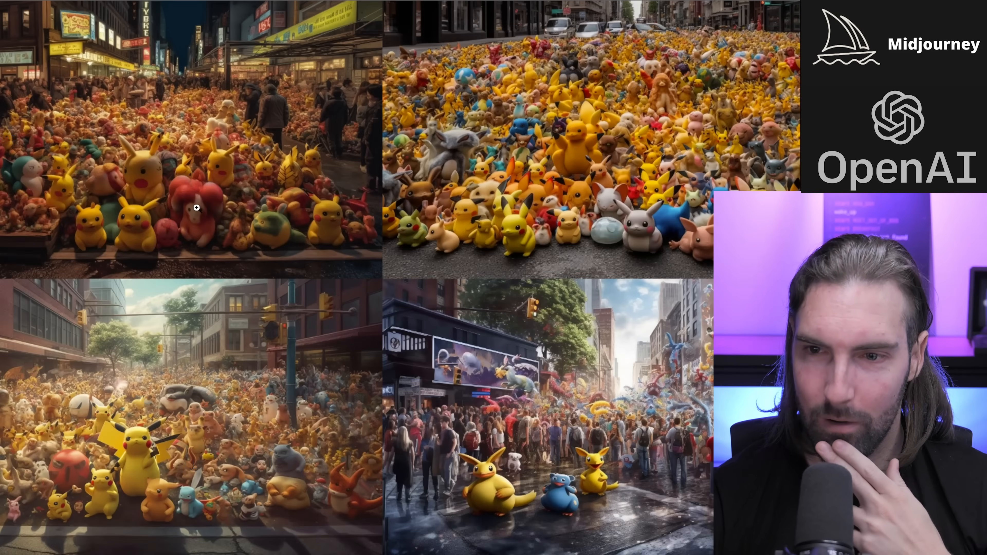
# Examine the generated Pokemon street images at full size, covering each picture of the grid
pyautogui.click(196, 207)
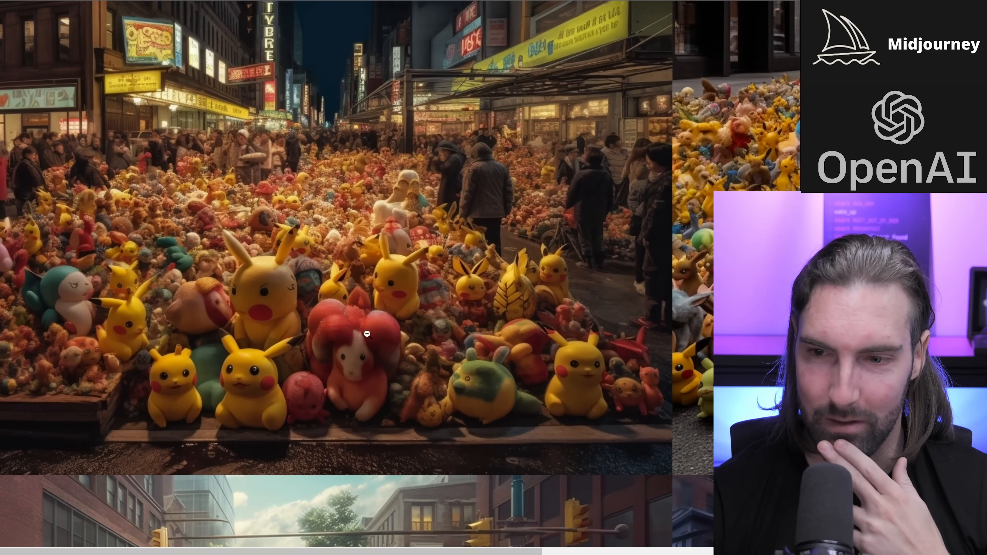
pyautogui.moveTo(328, 551); pyautogui.dragTo(713, 551)
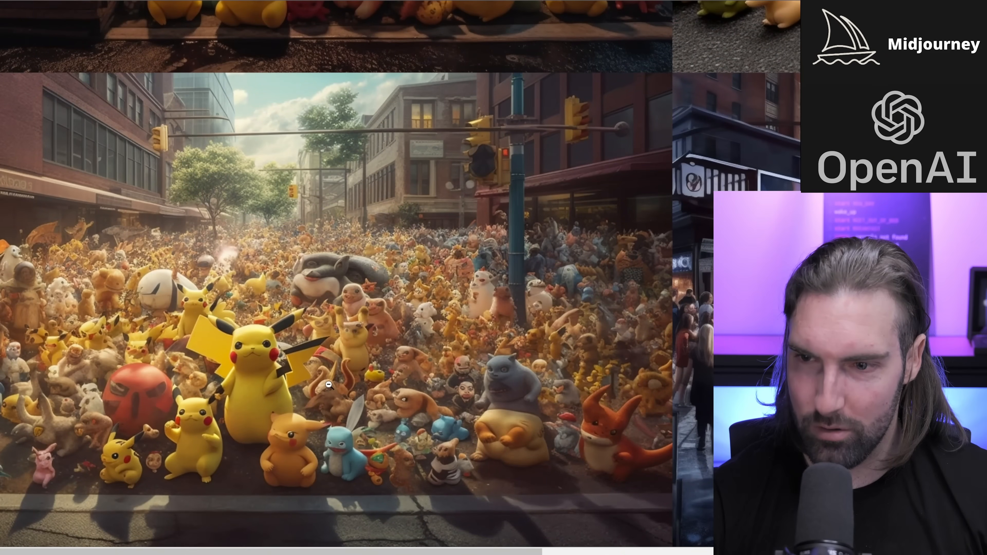
pyautogui.scroll(4, 166, 330)
pyautogui.scroll(-8, 182, 358)
pyautogui.click(463, 271)
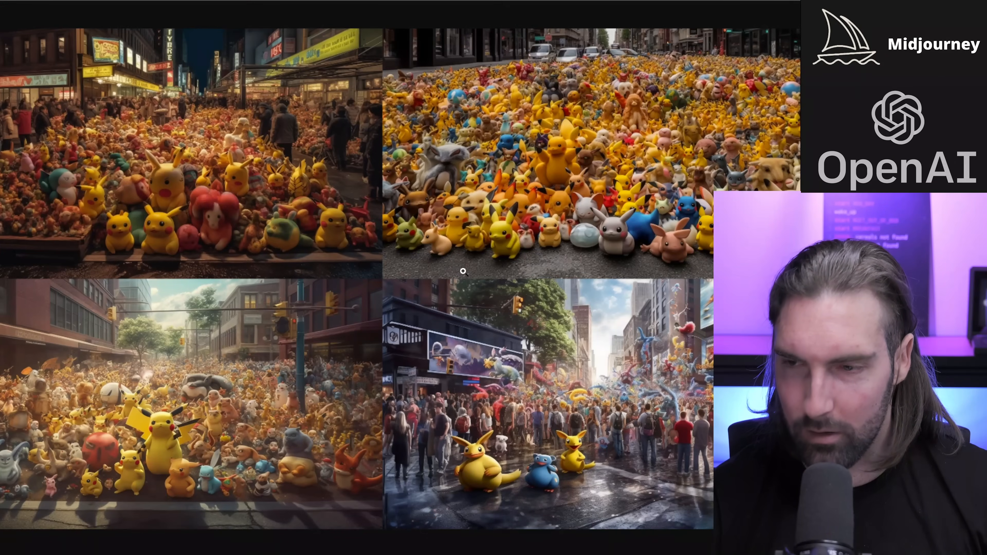
pyautogui.click(582, 234)
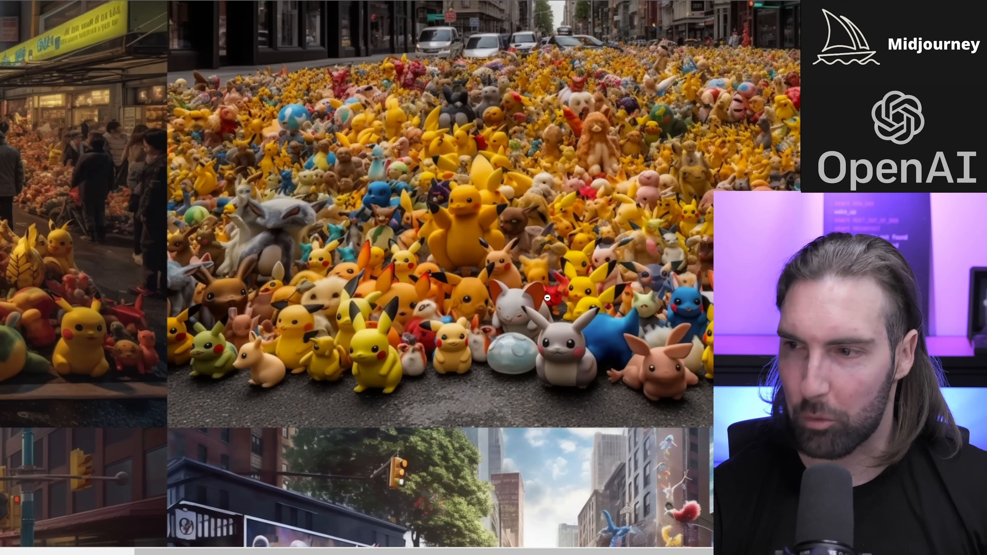
pyautogui.scroll(-7, 547, 297)
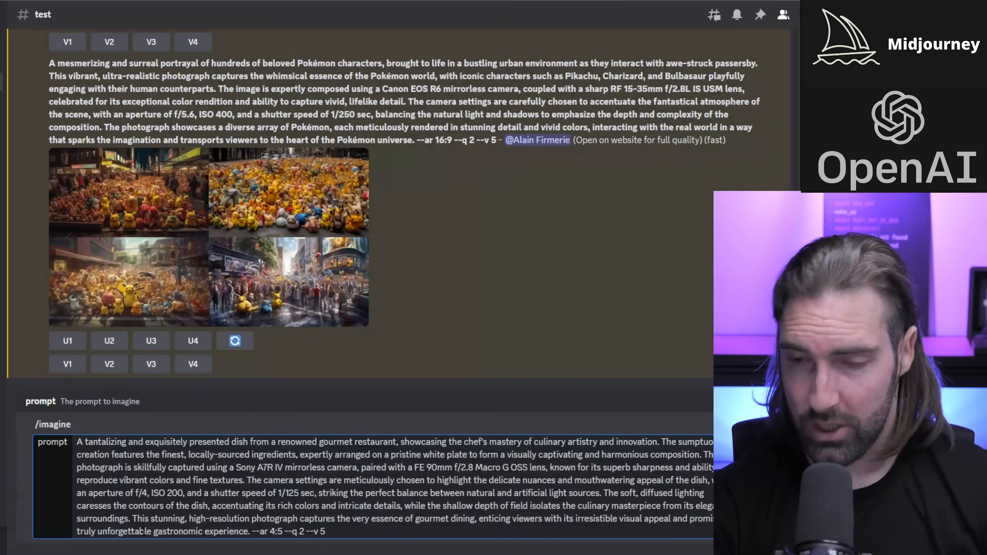
# Generate the gourmet restaurant dish images with the pasted /imagine prompt and inspect the grid at full size in the browser
pyautogui.press('Return')
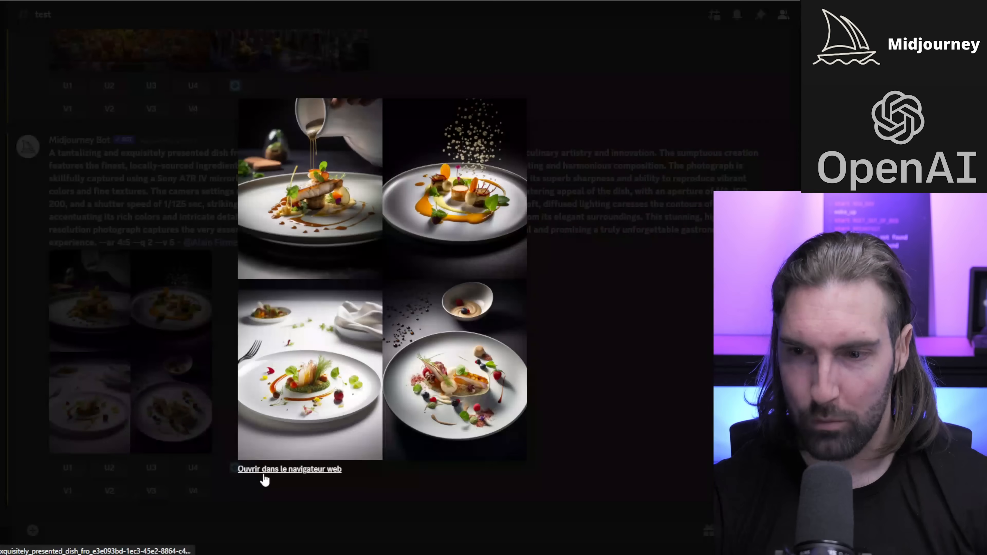
pyautogui.click(262, 472)
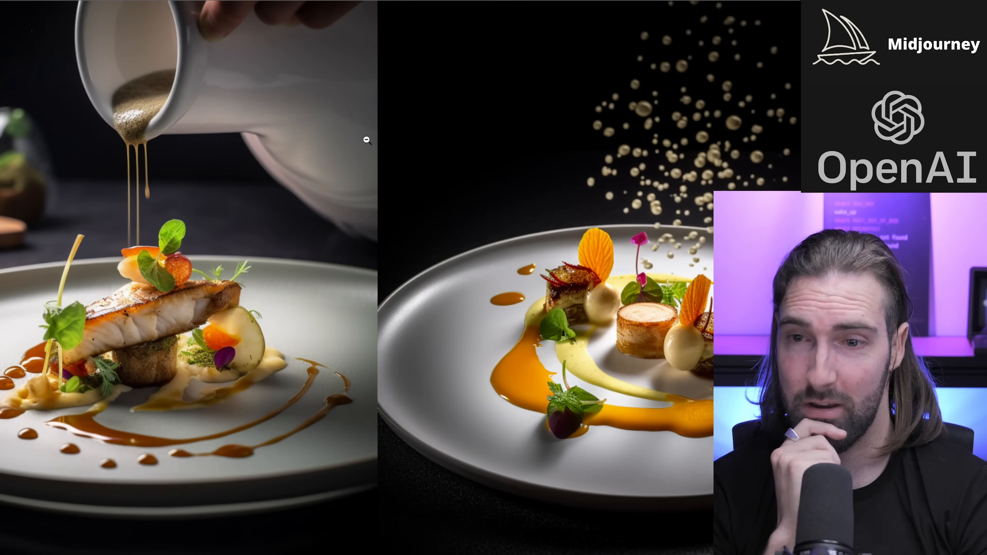
pyautogui.scroll(-10, 340, 245)
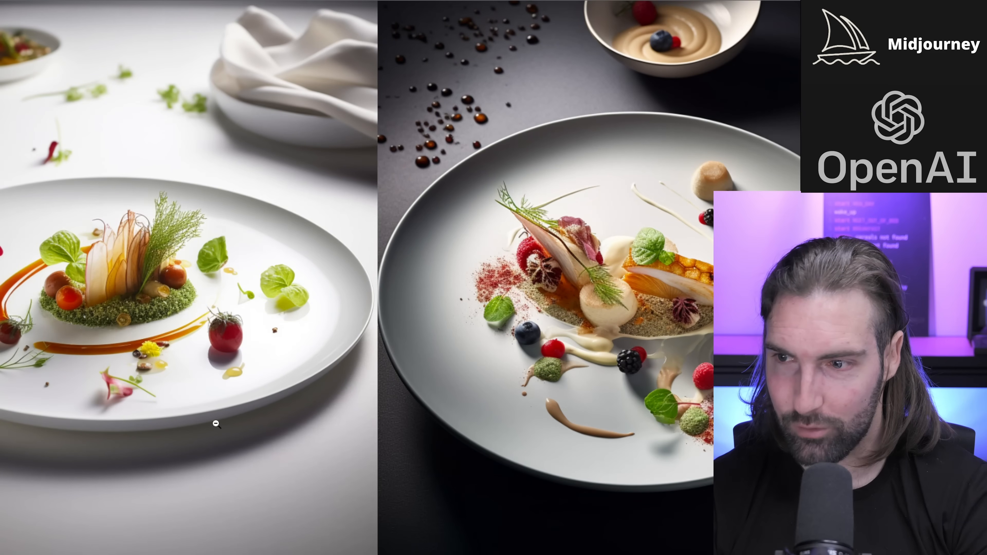
pyautogui.scroll(10, 249, 378)
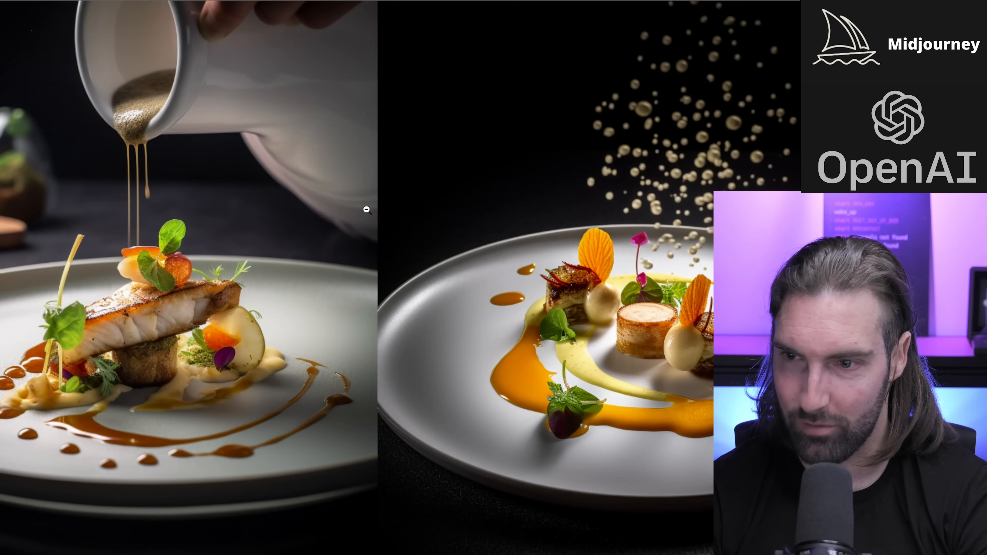
pyautogui.scroll(-10, 417, 447)
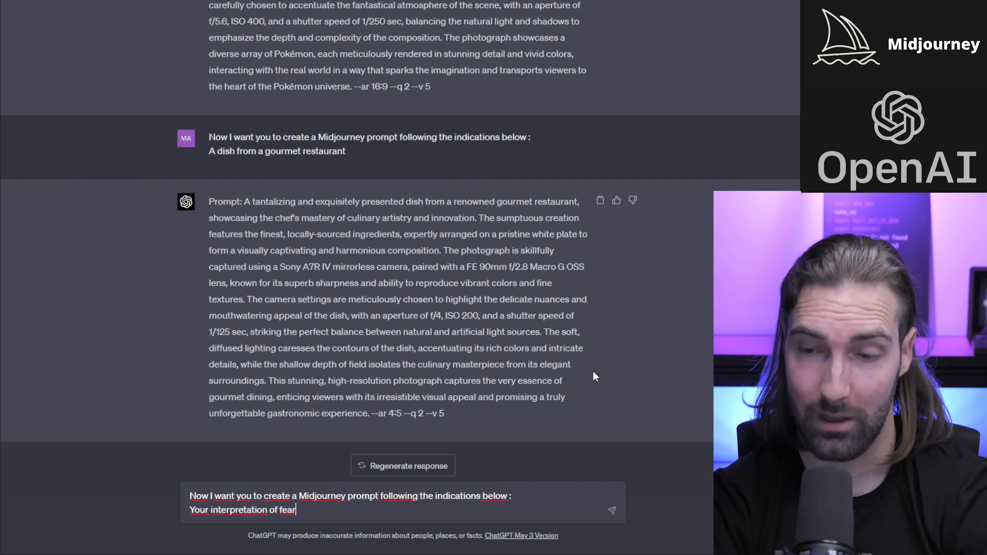
# Ask ChatGPT for a Midjourney prompt on "Your interpretation of fear" and select the resulting prompt text for copying
pyautogui.press('Return')
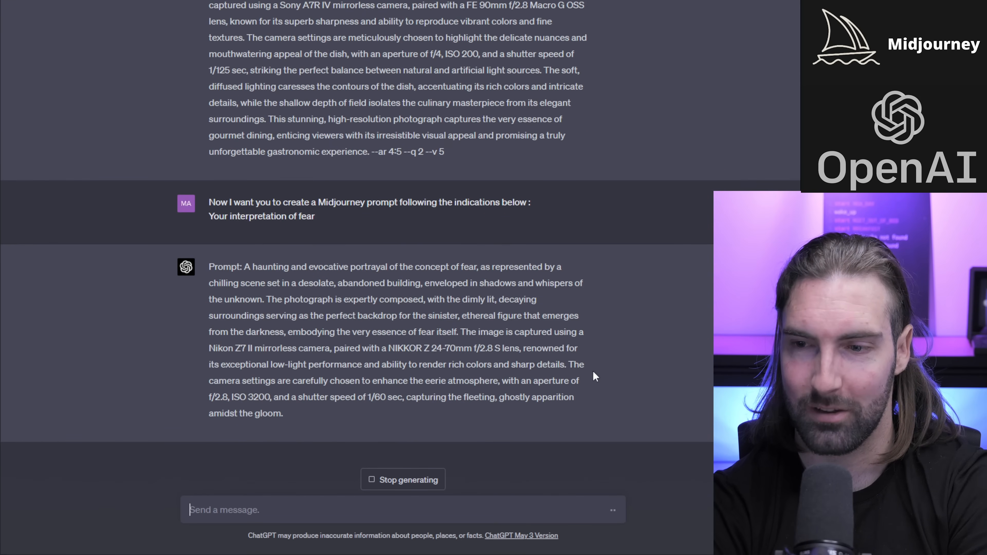
pyautogui.moveTo(544, 417); pyautogui.dragTo(245, 204)
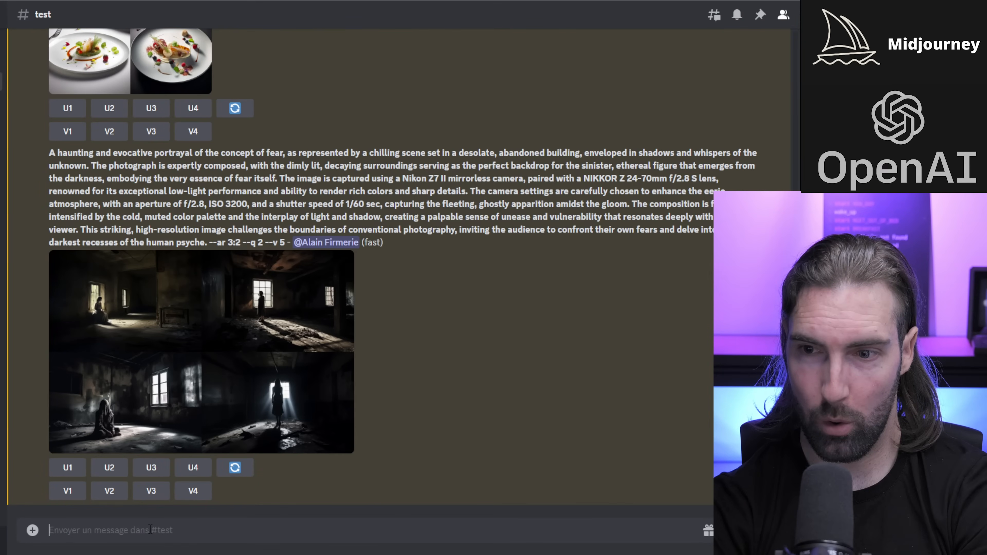
# Enlarge the generated fear images in Discord and examine the dark abandoned-building scenes
pyautogui.click(261, 381)
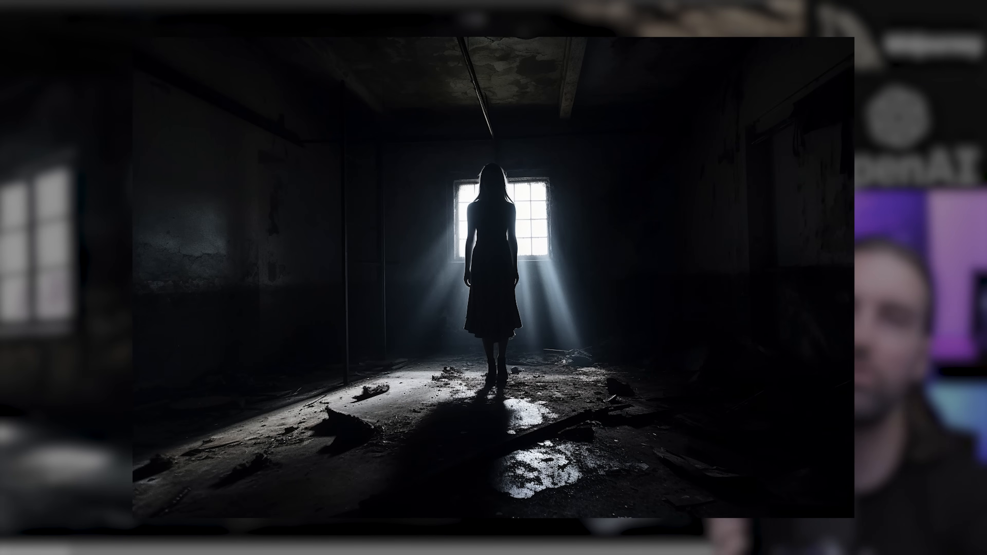
pyautogui.scroll(8, 371, 480)
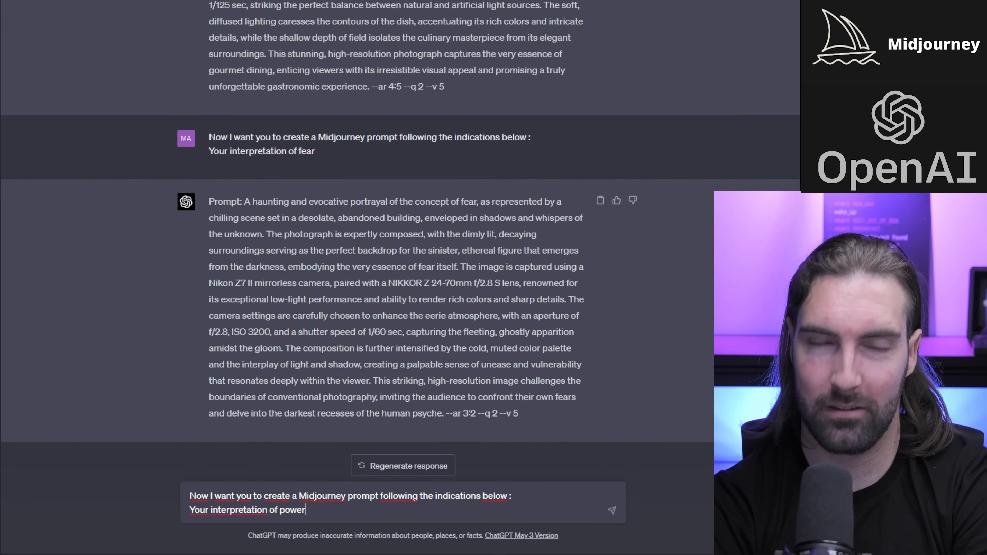
# Request a Midjourney prompt for "Your interpretation of power" from ChatGPT and open its generated images in the web browser
pyautogui.press('Return')
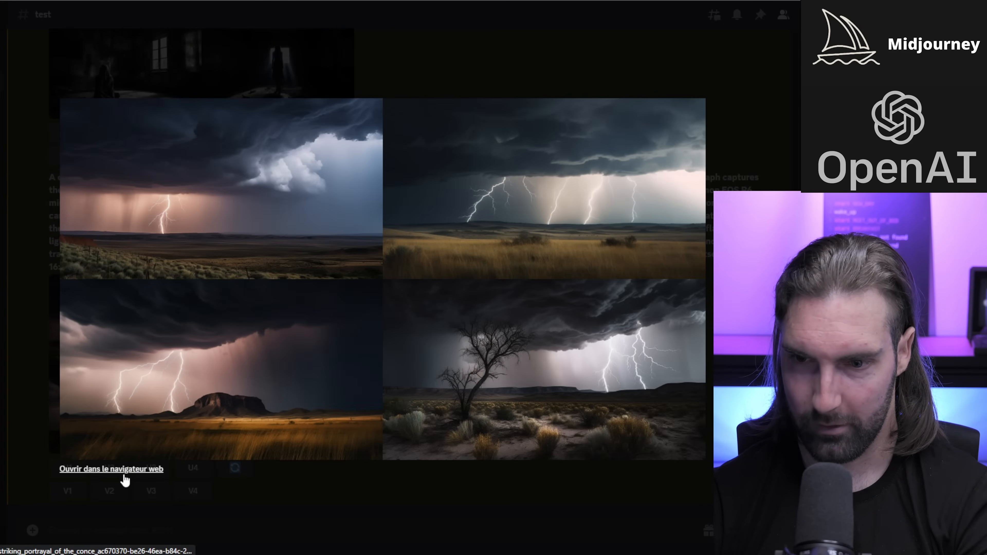
pyautogui.click(124, 471)
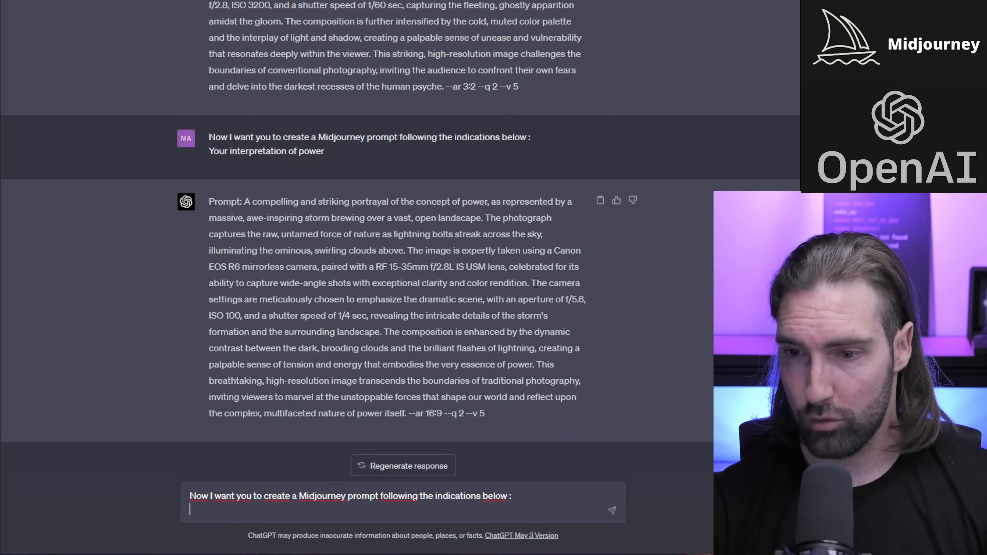
# Ask ChatGPT for a Midjourney prompt following the indication "Pirates on a boat"
pyautogui.write('Pirates on a boat')
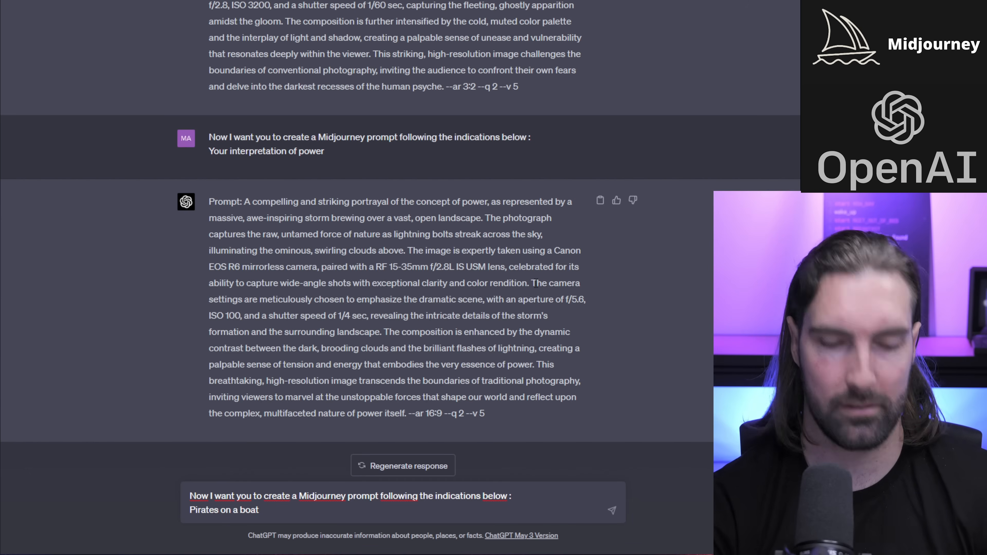
pyautogui.press('Return')
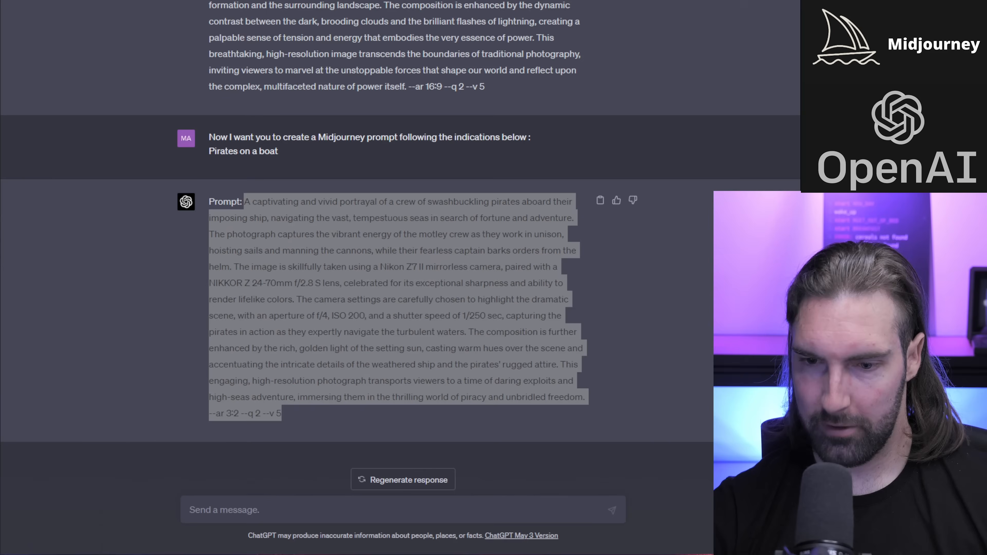
# Switch to Discord, generate images with /imagine from the copied pirate prompt, and close the enlarged preview
pyautogui.hotkey('alt', 'Tab')
pyautogui.write('/')
pyautogui.press('Return')
pyautogui.hotkey('ctrl', 'v')
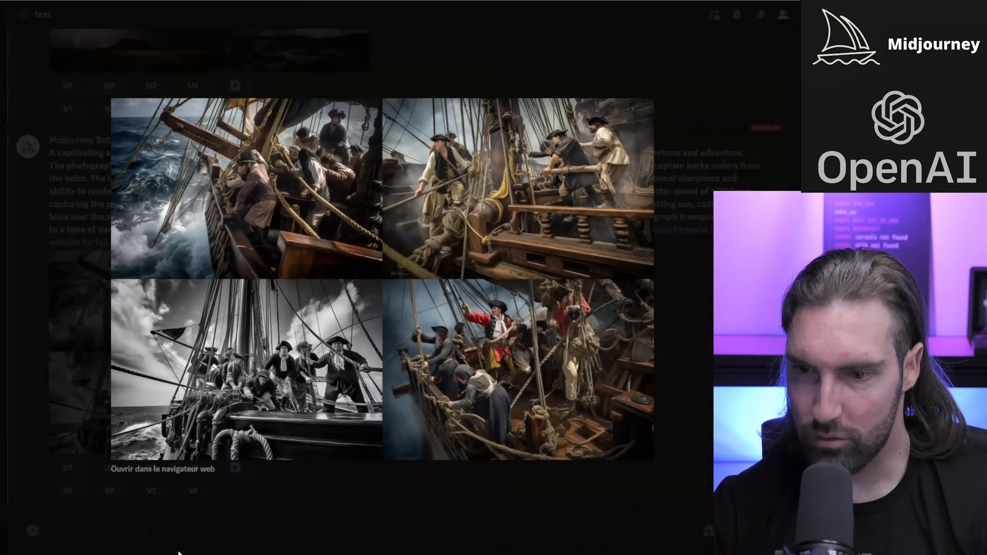
pyautogui.press('Escape')
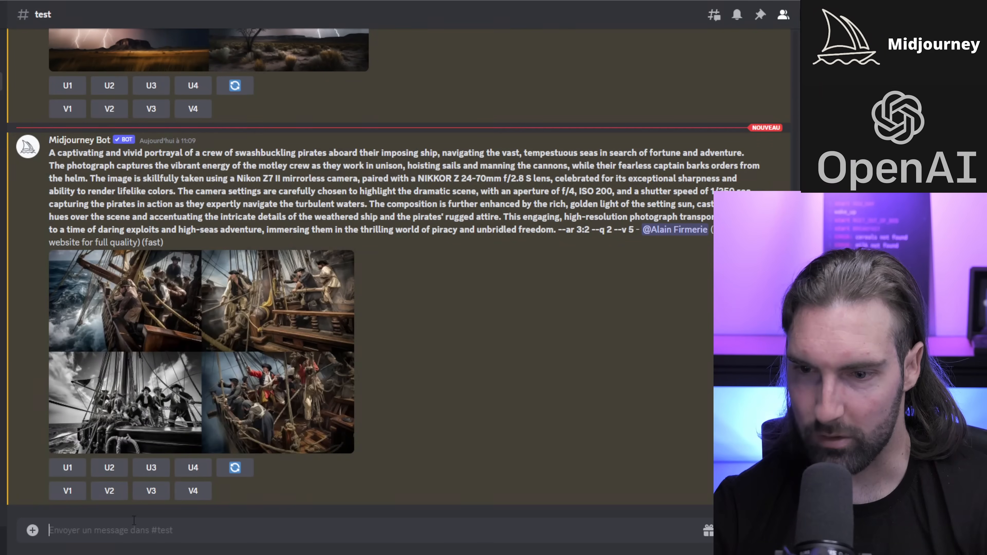
# Regenerate the pirate image grid and inspect the new version at full size in the web browser
pyautogui.click(235, 467)
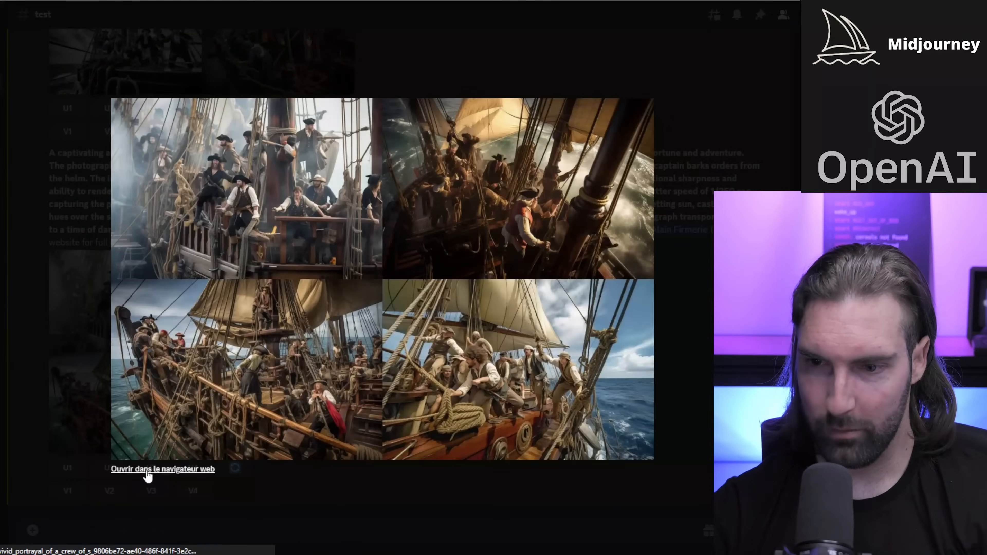
pyautogui.click(147, 468)
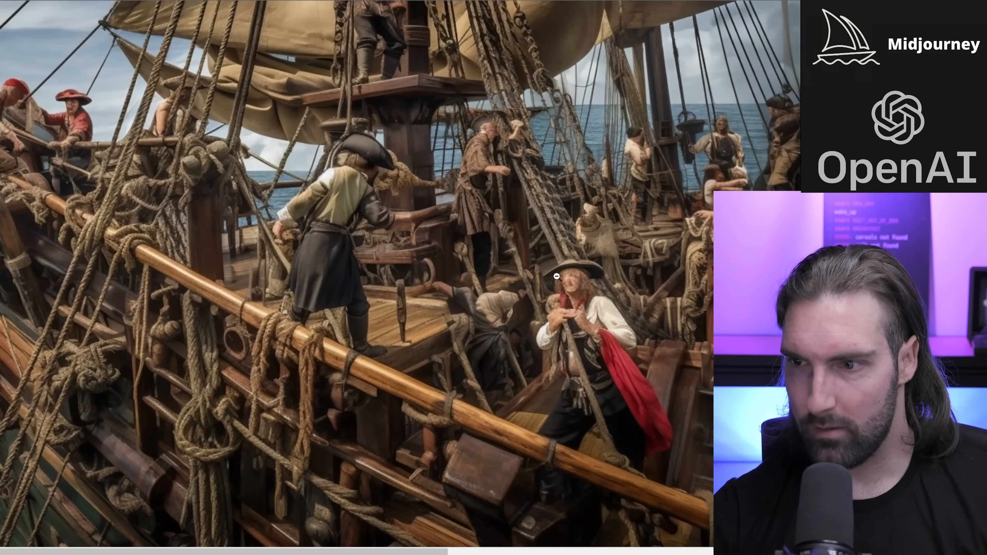
pyautogui.click(343, 200)
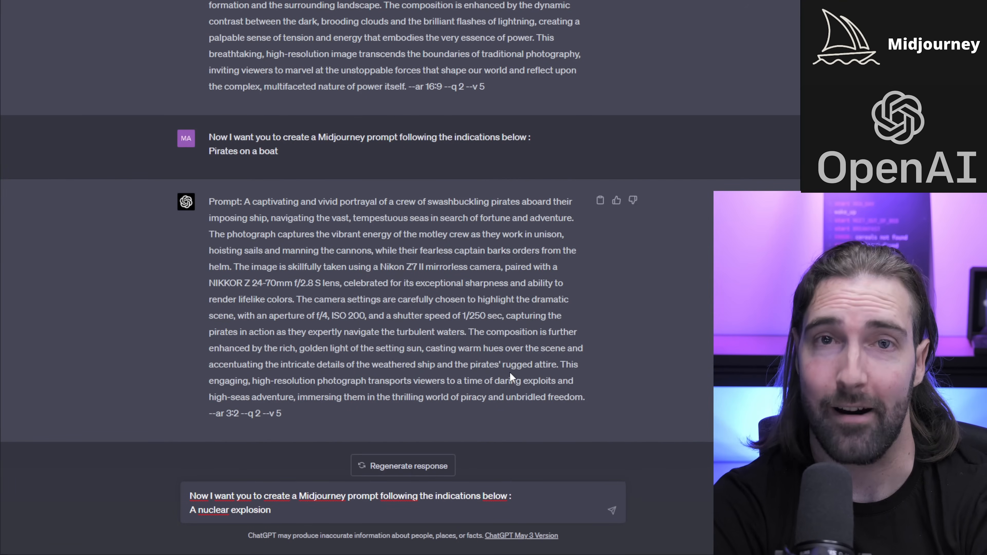
# Request a Midjourney prompt for "A nuclear explosion" from ChatGPT and generate images from it with /imagine in Discord
pyautogui.press('Return')
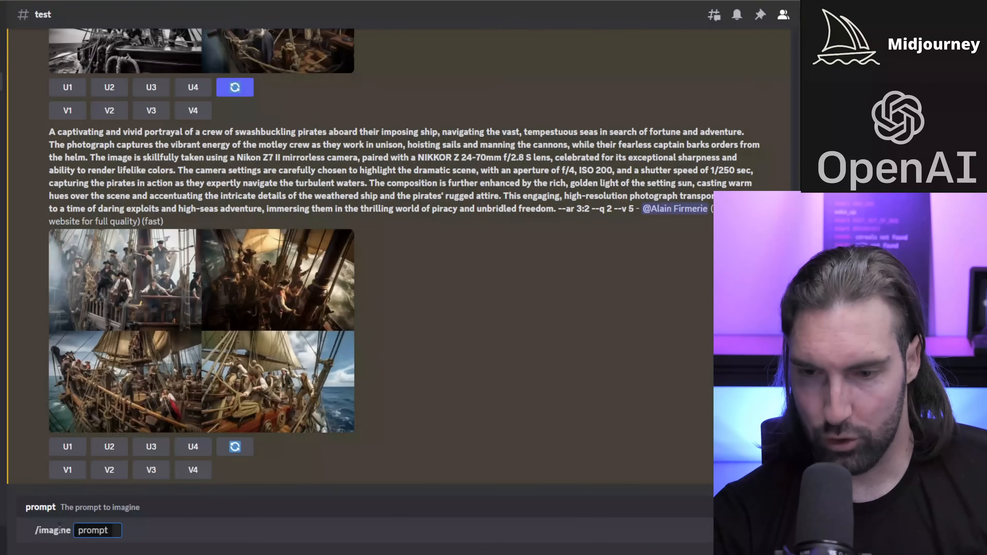
pyautogui.hotkey('ctrl', 'v')
pyautogui.press('Return')
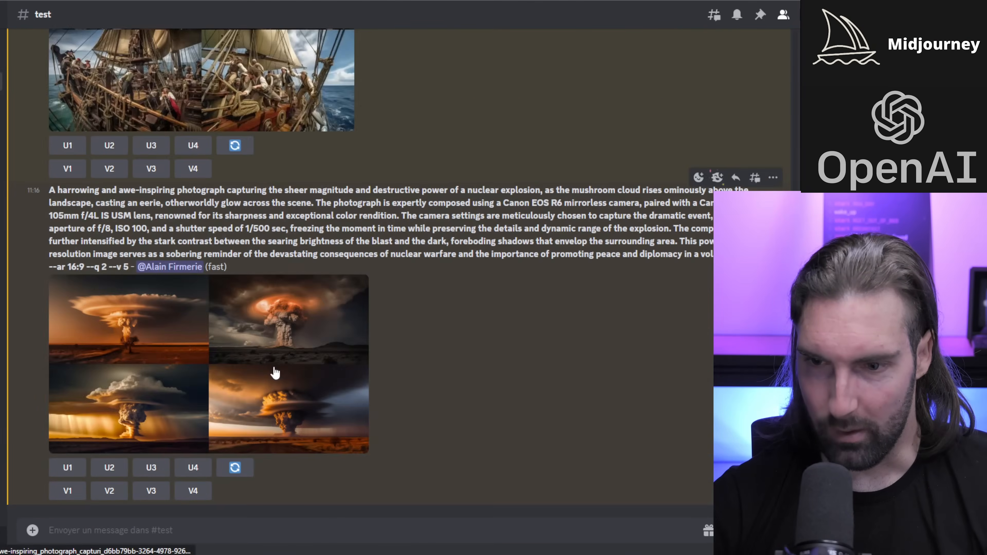
# Enlarge the generated nuclear explosion images and open them in the web browser
pyautogui.click(274, 372)
pyautogui.click(117, 470)
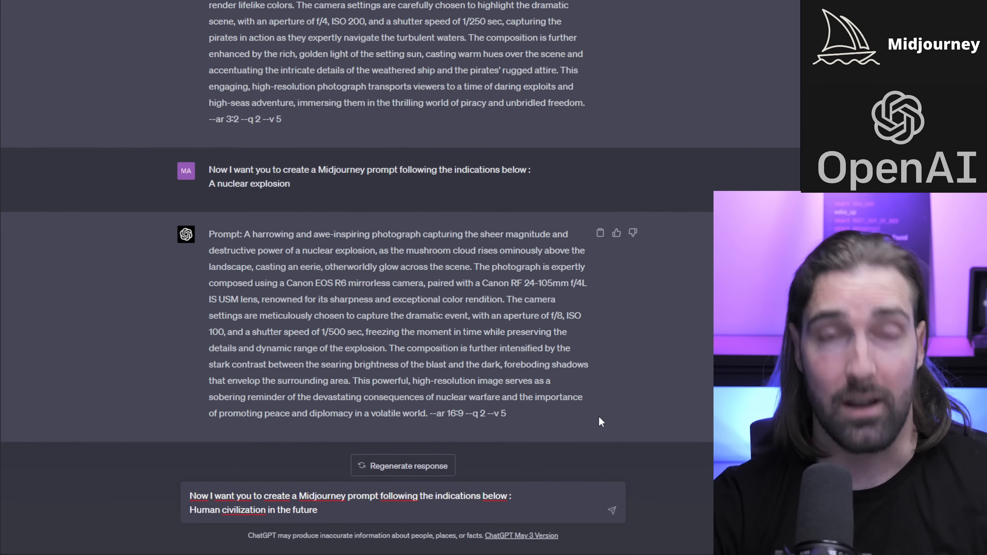
# Request a Midjourney prompt for "Human civilization in the future" from ChatGPT and open its generated images in the web browser
pyautogui.press('Return')
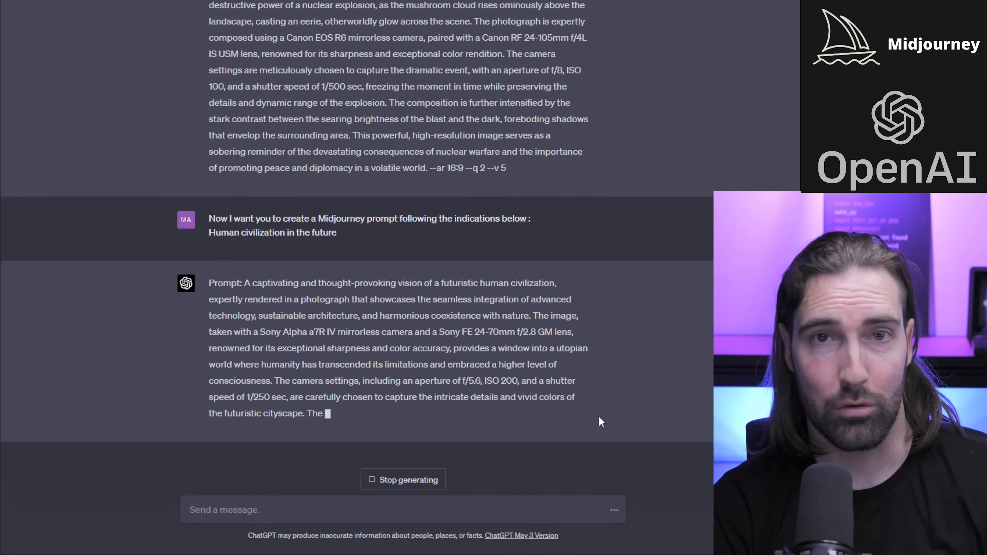
pyautogui.moveTo(599, 415); pyautogui.dragTo(248, 201)
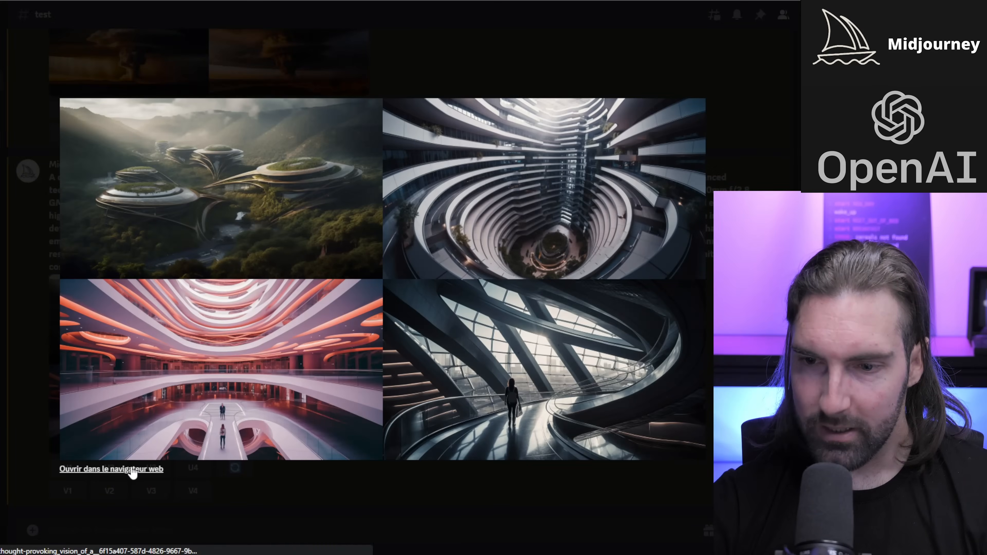
pyautogui.click(130, 467)
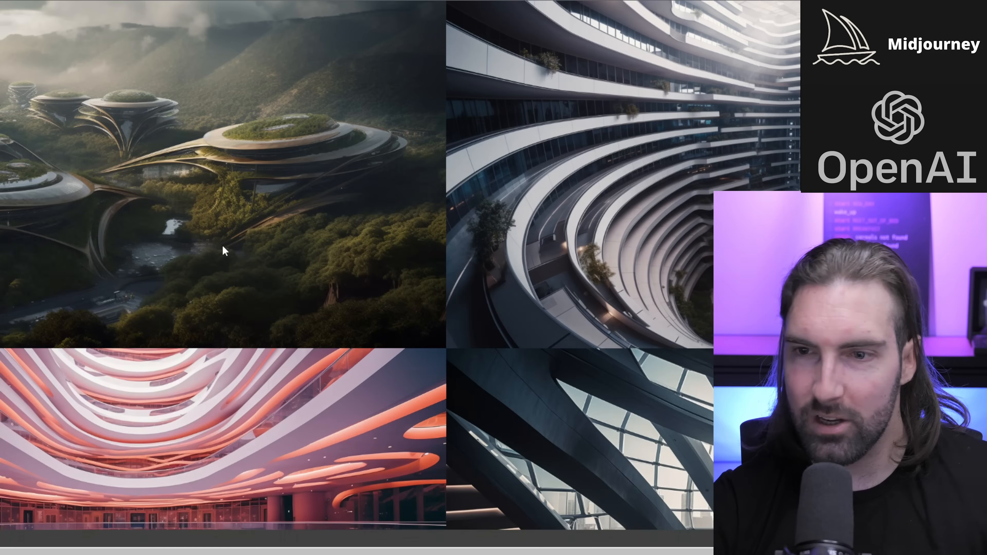